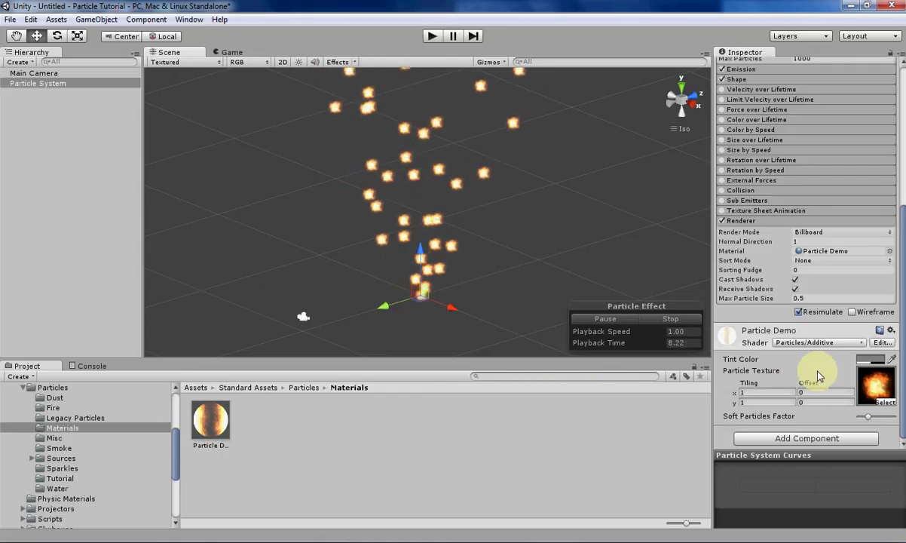
Step: Browse the materials available for the particle renderer, keeping Particle Demo assigned
click(890, 252)
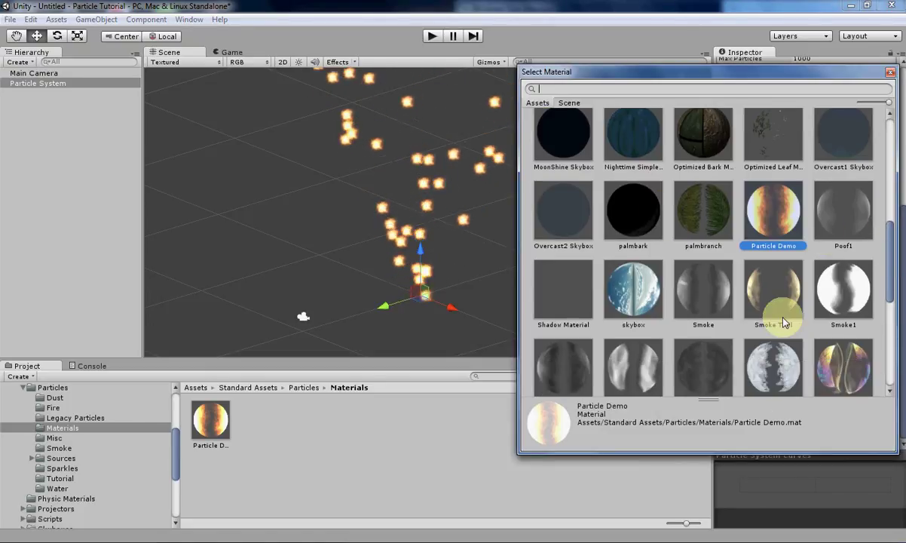
scroll(686, 302, up, 10)
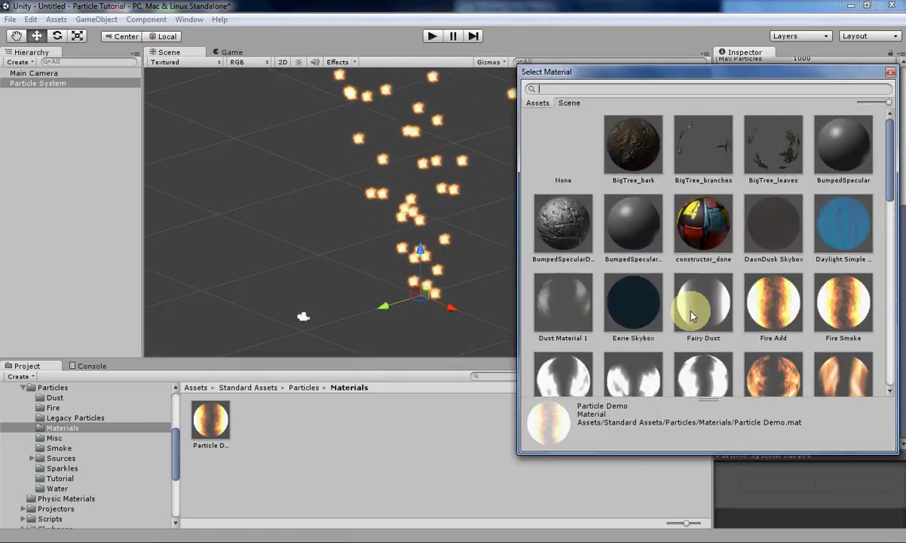
click(891, 72)
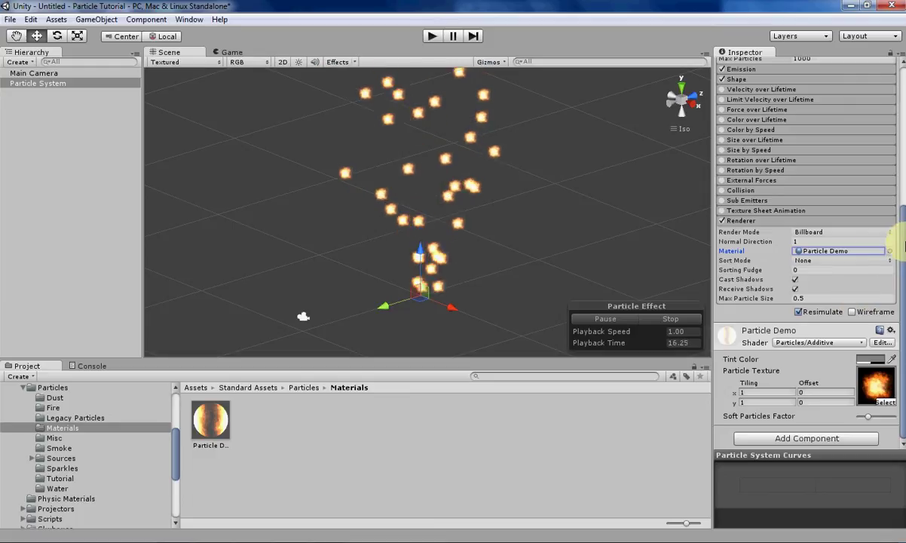
click(890, 251)
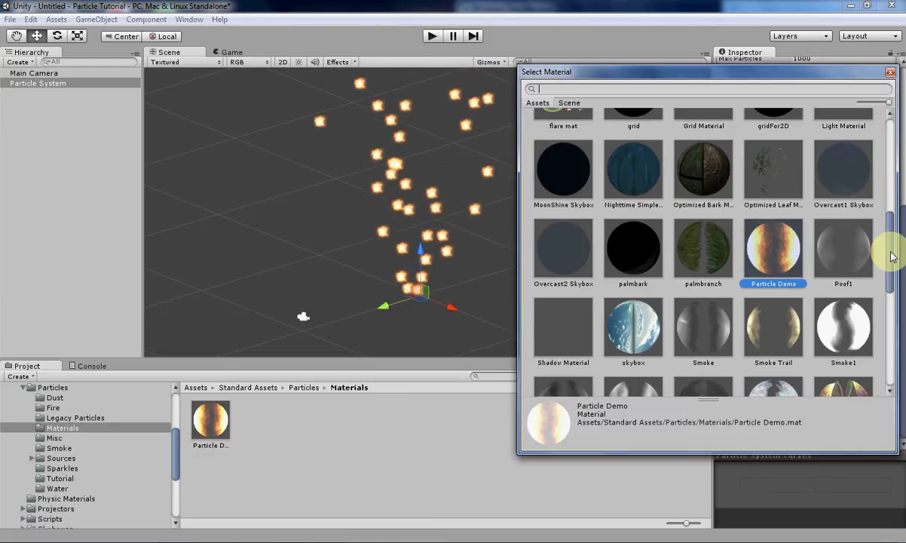
scroll(708, 334, up, 10)
scroll(710, 337, down, 15)
scroll(710, 337, up, 10)
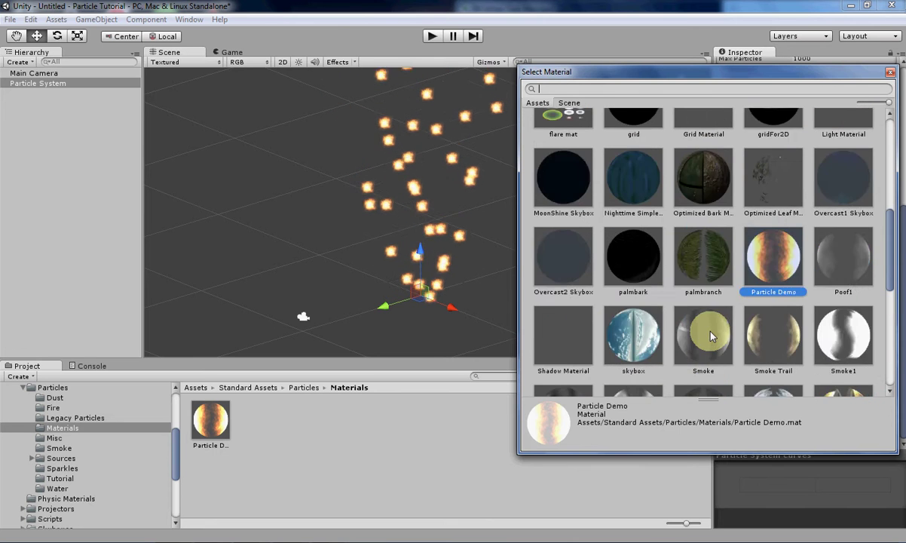
click(891, 72)
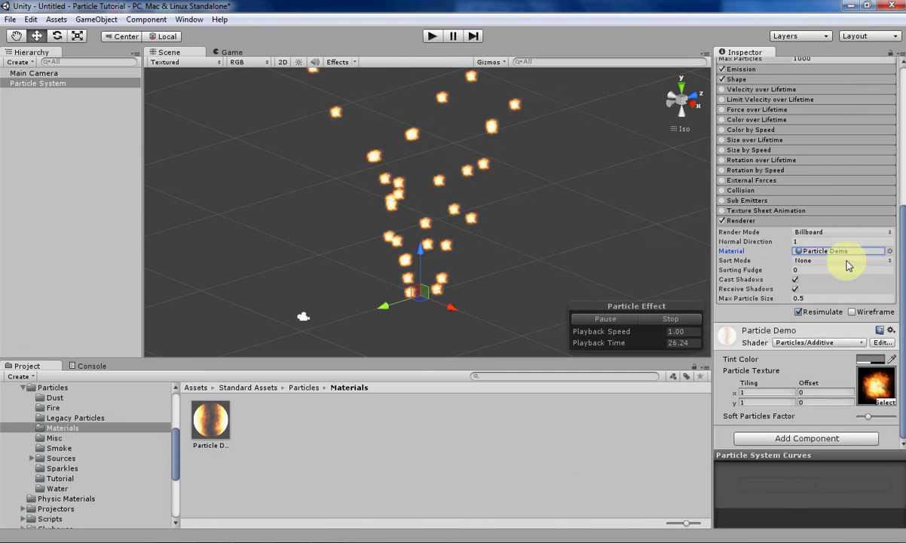
Step: Create a new material in the Particles Materials folder
right_click(279, 446)
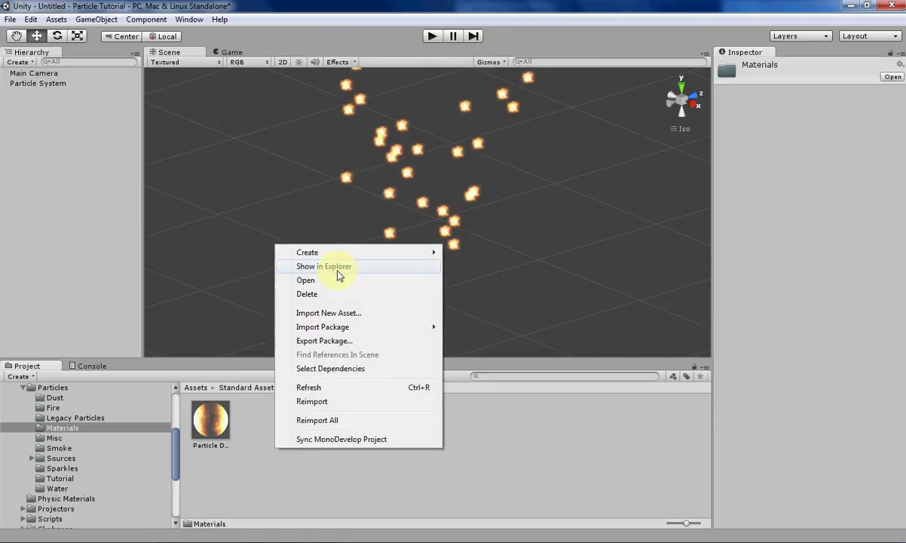
mouse_move(338, 250)
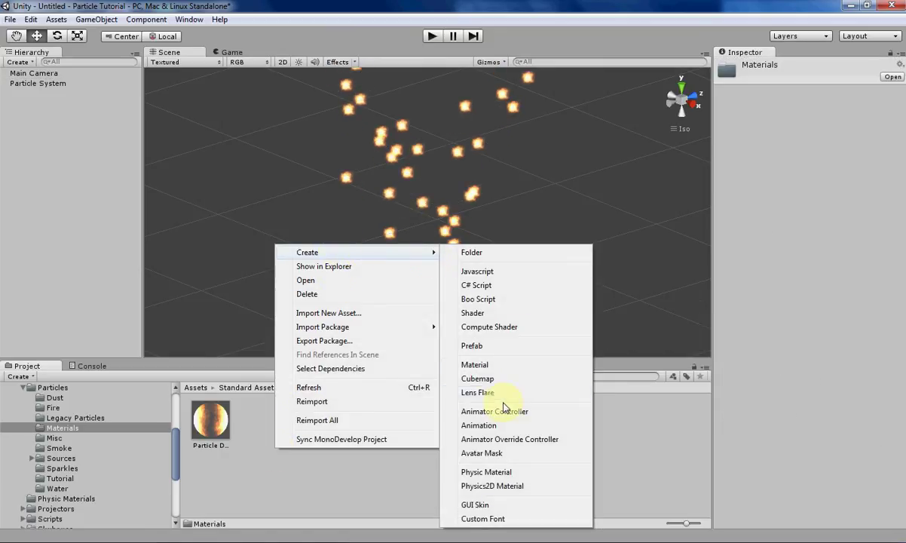
click(476, 365)
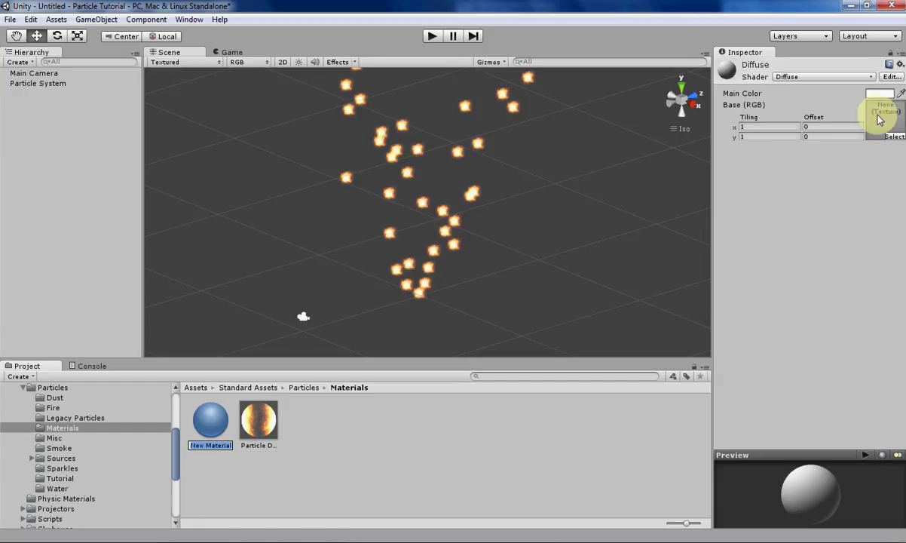
Step: Delete the new material from the Materials folder and select the Particle Demo material
right_click(215, 421)
click(247, 261)
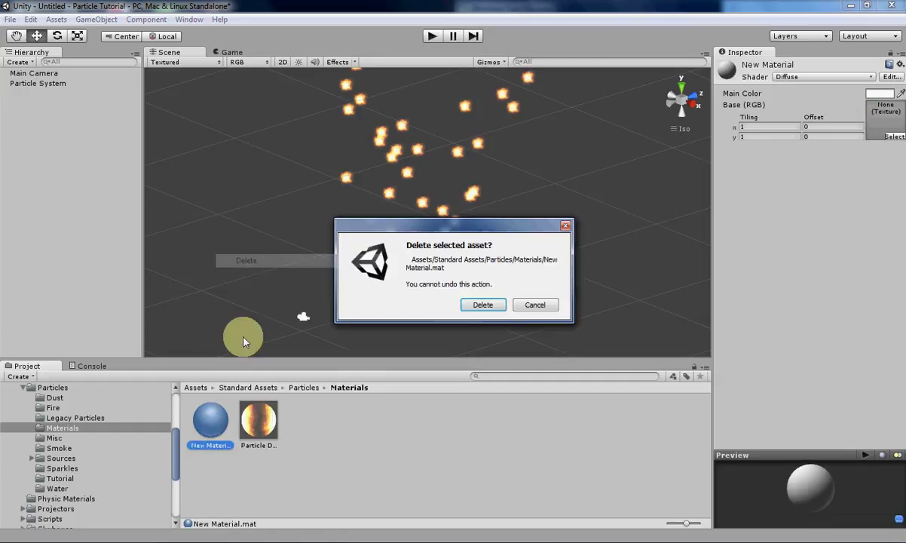
click(475, 304)
click(211, 427)
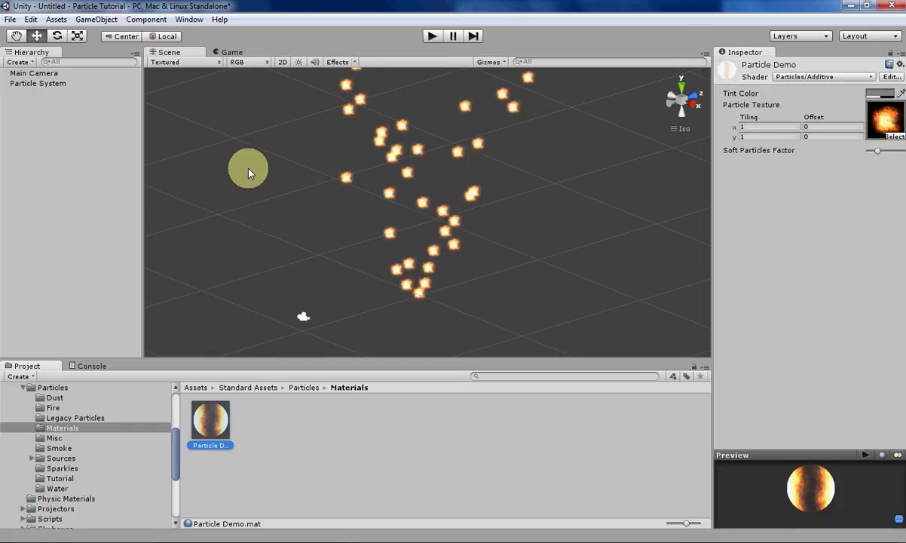
Step: Select the Particle System and show its Particle Demo material settings along with a closer view of the particles
click(35, 84)
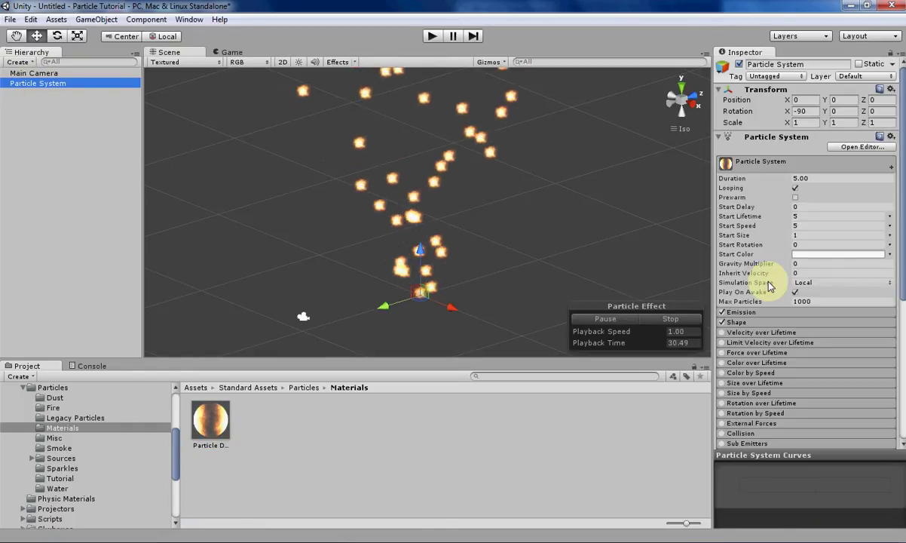
scroll(769, 285, down, 8)
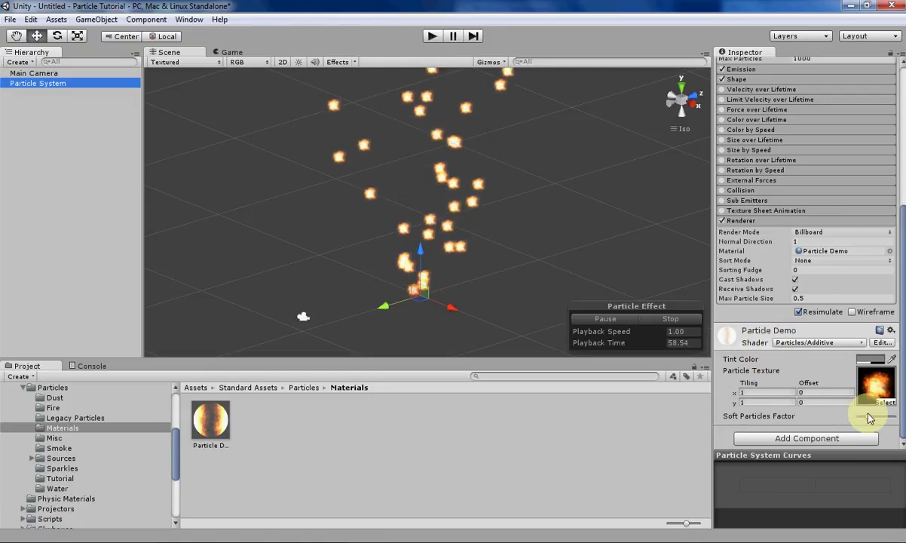
scroll(452, 260, up, 1)
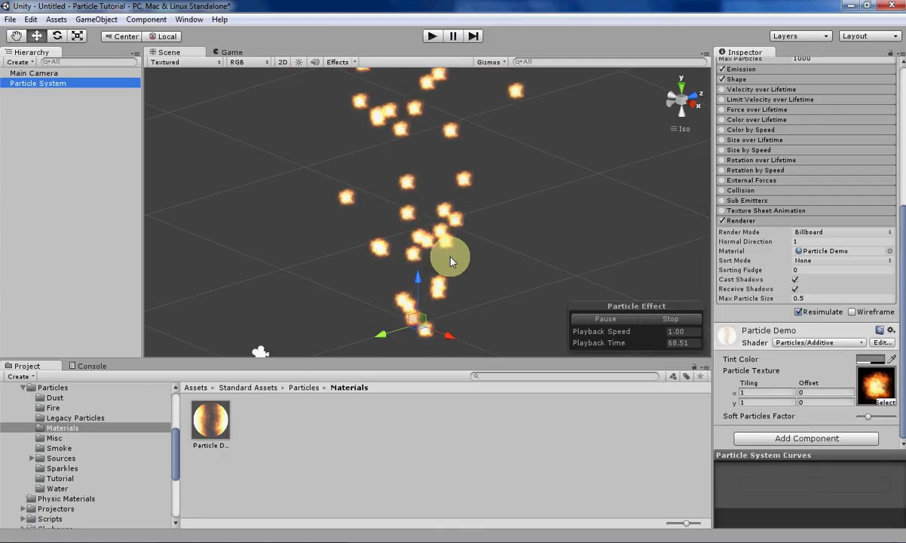
scroll(440, 267, up, 2)
scroll(430, 257, down, 2)
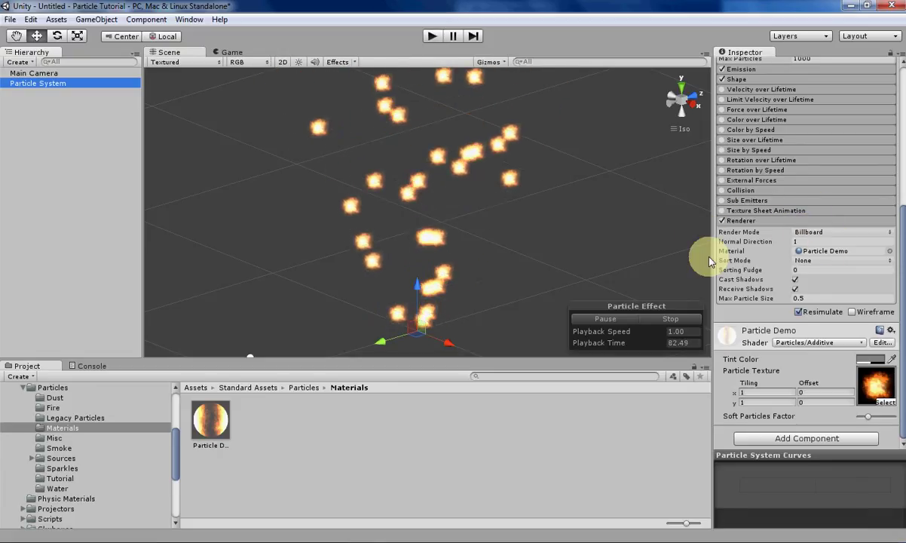
Step: Try the flametemplate, flameE, foam, Grass&Rock and Flashlight textures as the Particle Demo material's particle texture
click(884, 403)
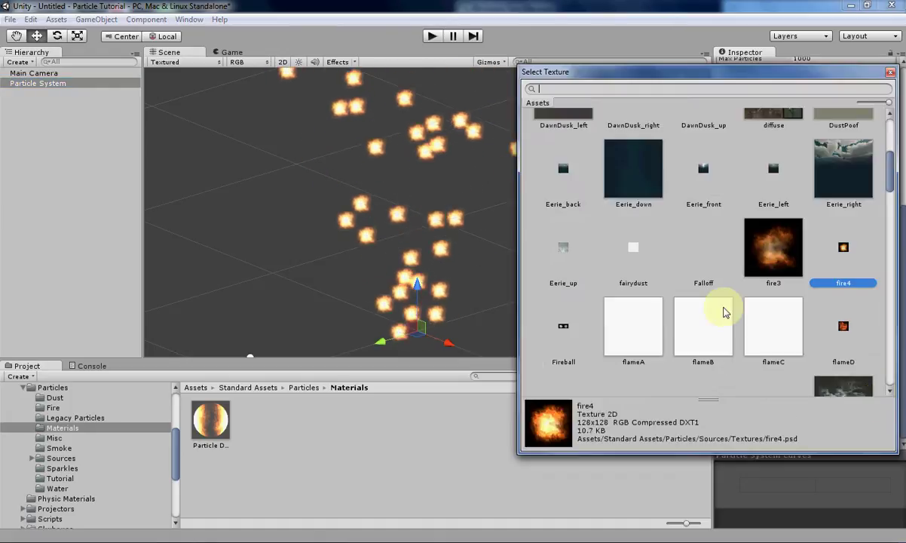
scroll(703, 308, down, 3)
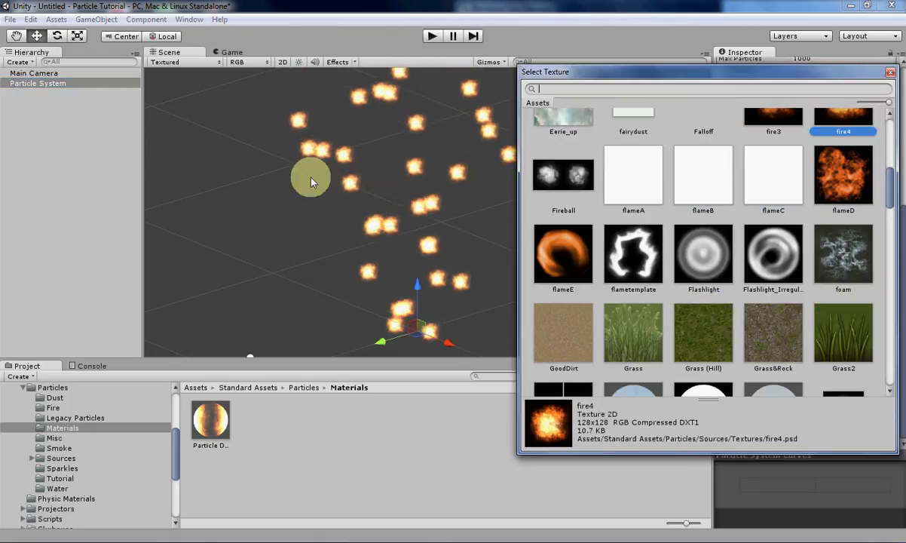
click(637, 259)
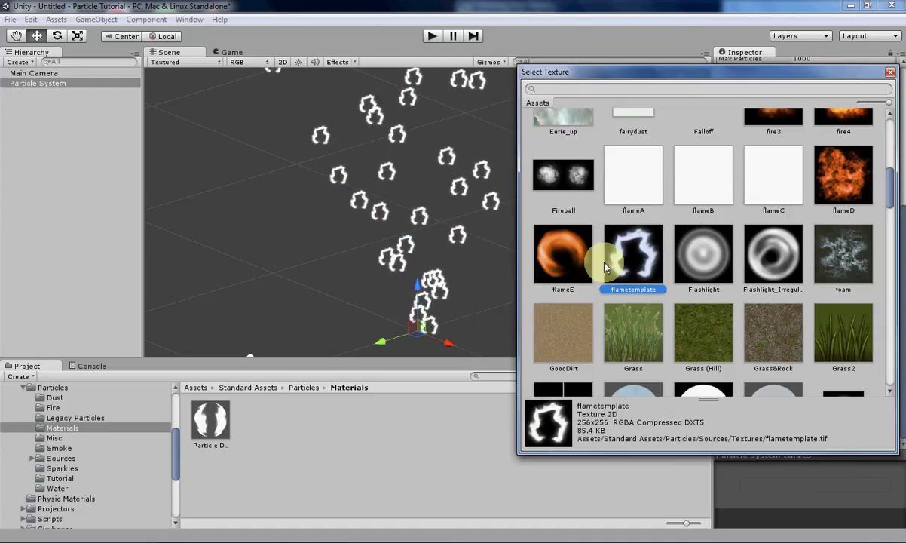
click(563, 255)
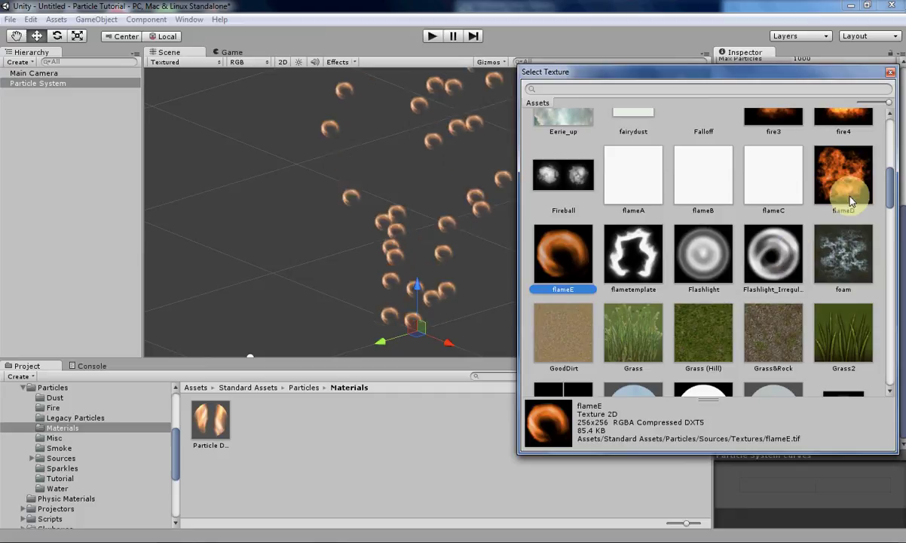
click(861, 261)
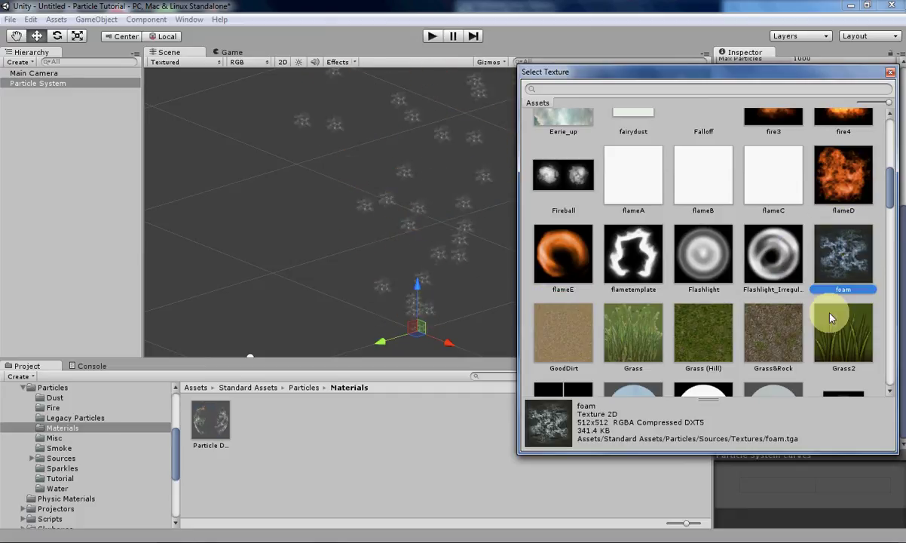
click(773, 328)
click(720, 260)
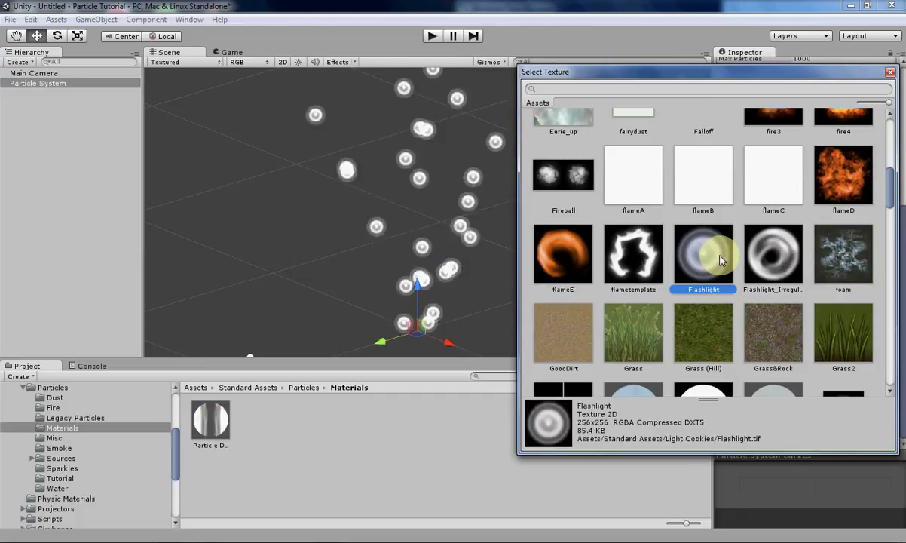
Step: Try the fire3 texture on the particles, and assign fire4 as the particle texture
scroll(720, 260, up, 3)
click(775, 215)
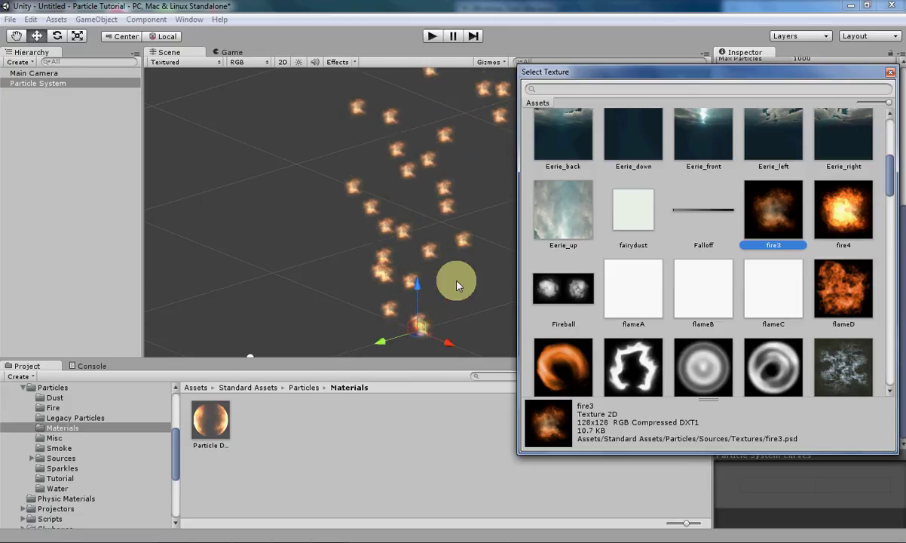
click(847, 213)
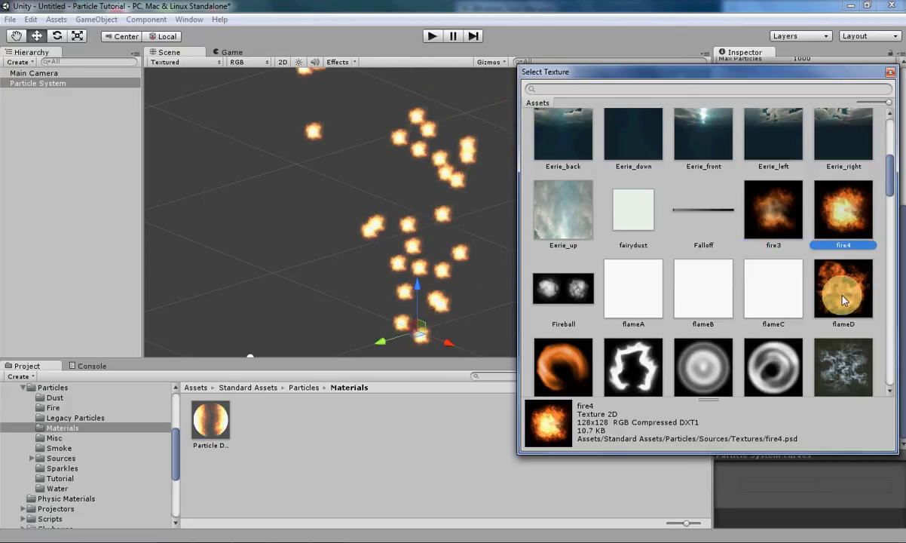
double_click(852, 221)
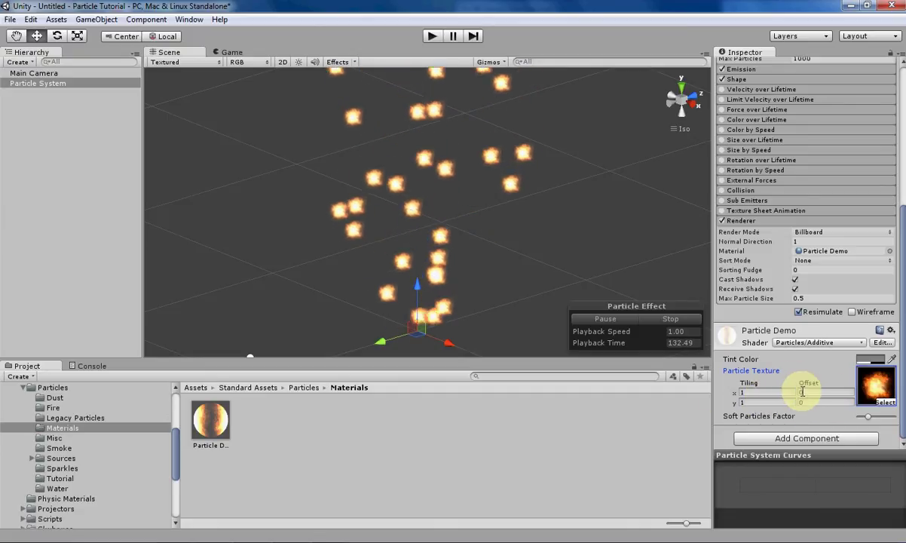
Step: Set the particle texture's tiling to 5 in both X and Y
click(762, 392)
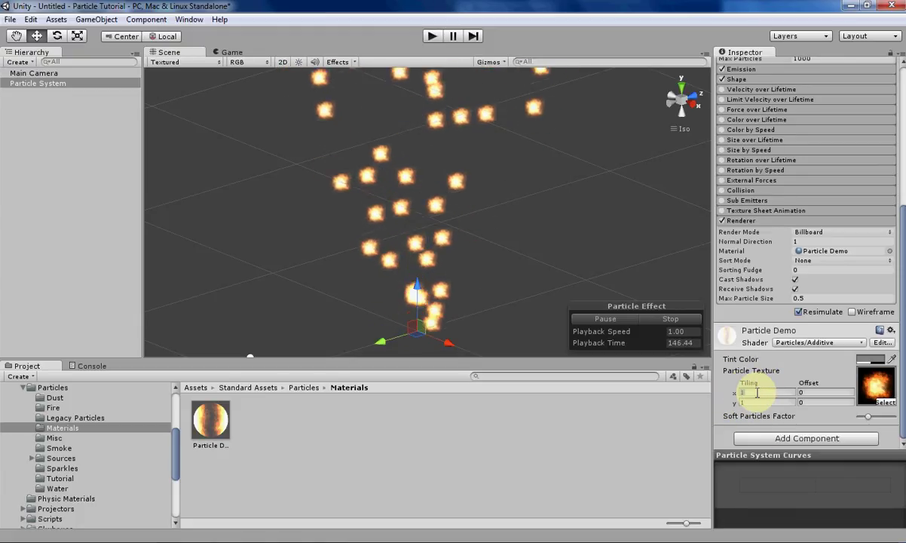
click(757, 392)
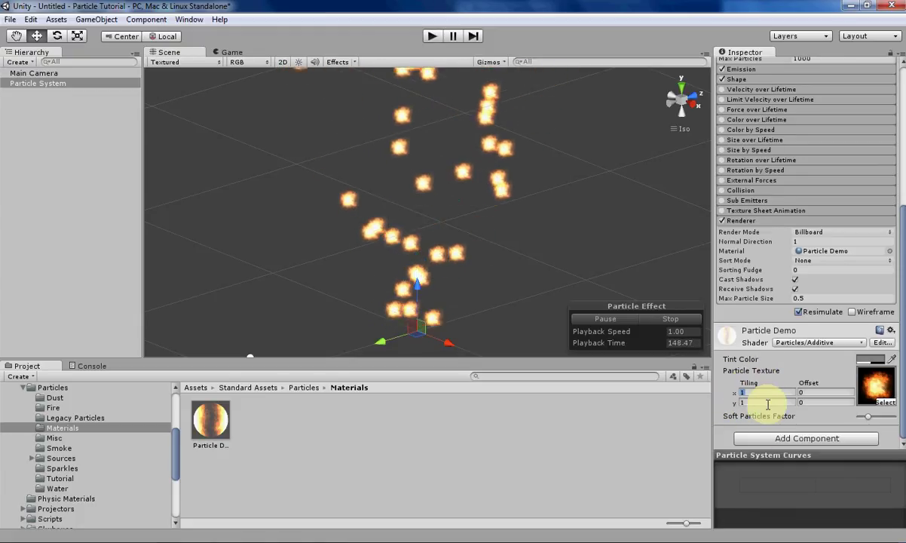
text(5)
click(760, 402)
text(5)
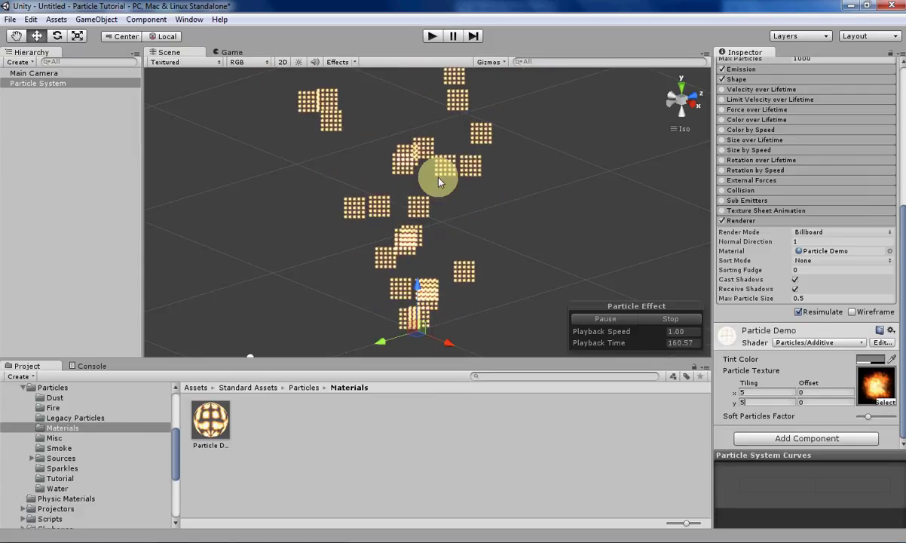
Step: Reset the particle texture's X and Y tiling to 1
text(1)
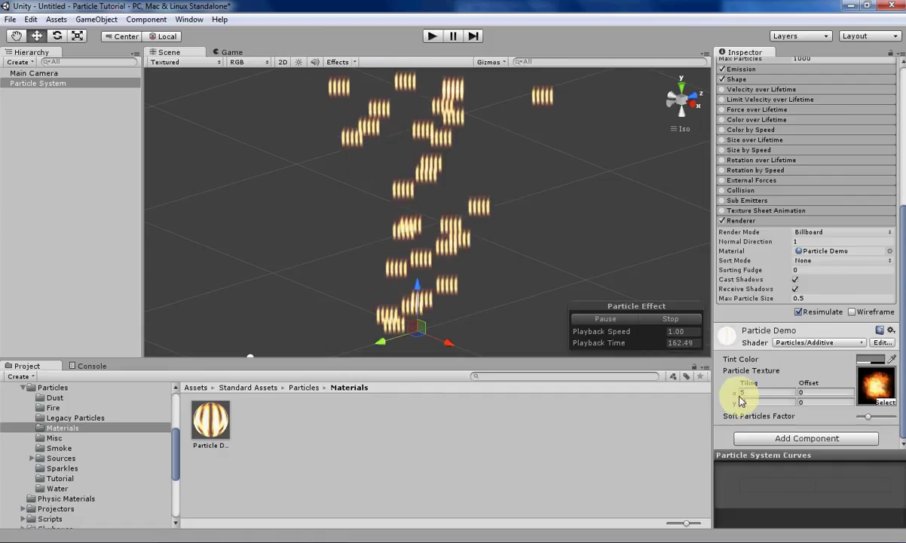
click(756, 390)
text(1)
Step: Try an X offset of .5 on the particle texture and restore it to 0
click(820, 391)
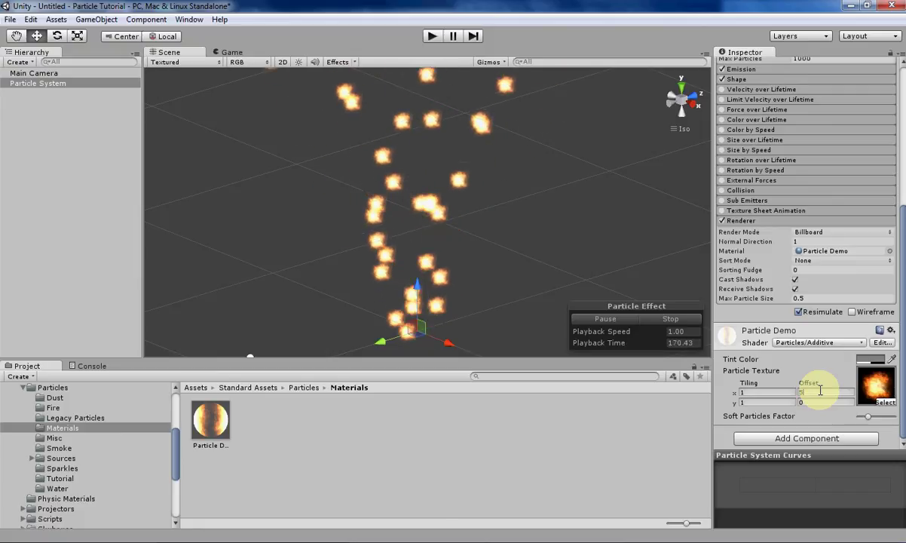
text(5)
key(BackSpace)
text(.5)
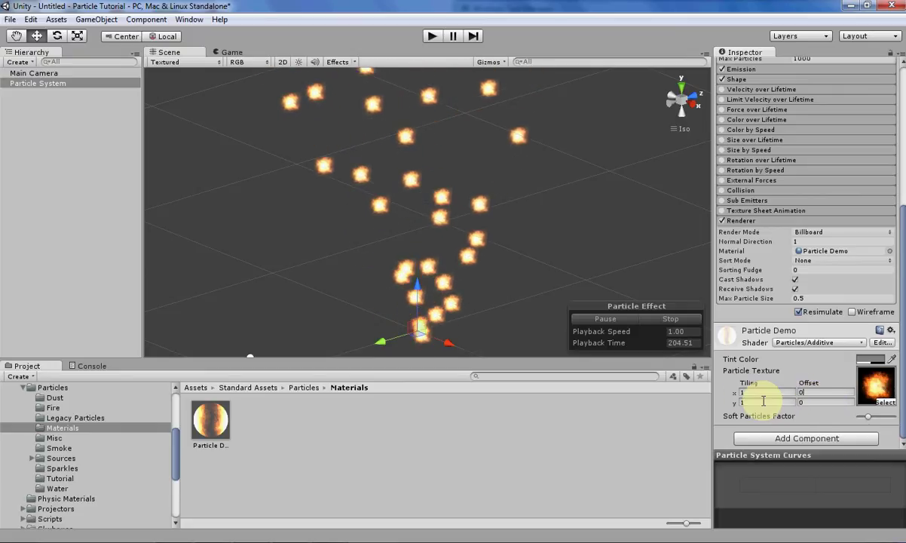
click(801, 393)
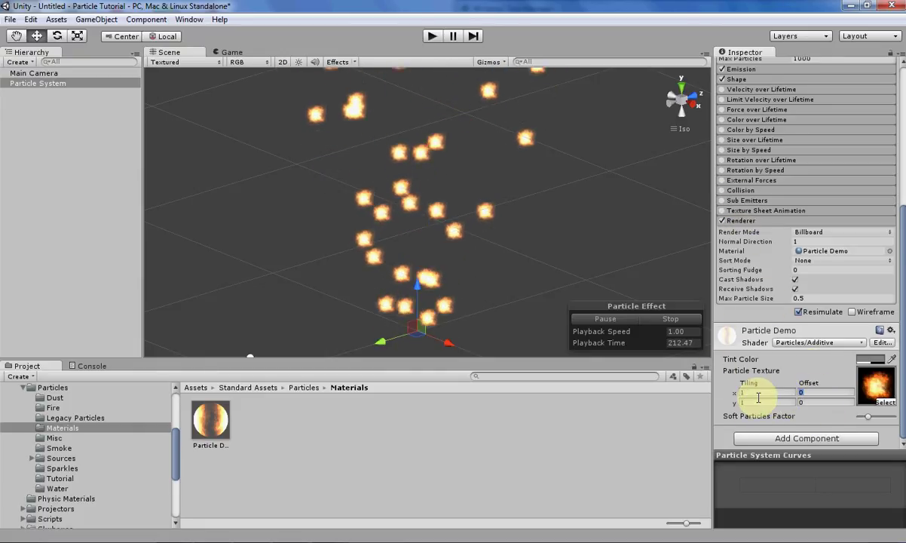
Step: View the Texture Sheet Animation module's settings and collapse the module again
click(769, 210)
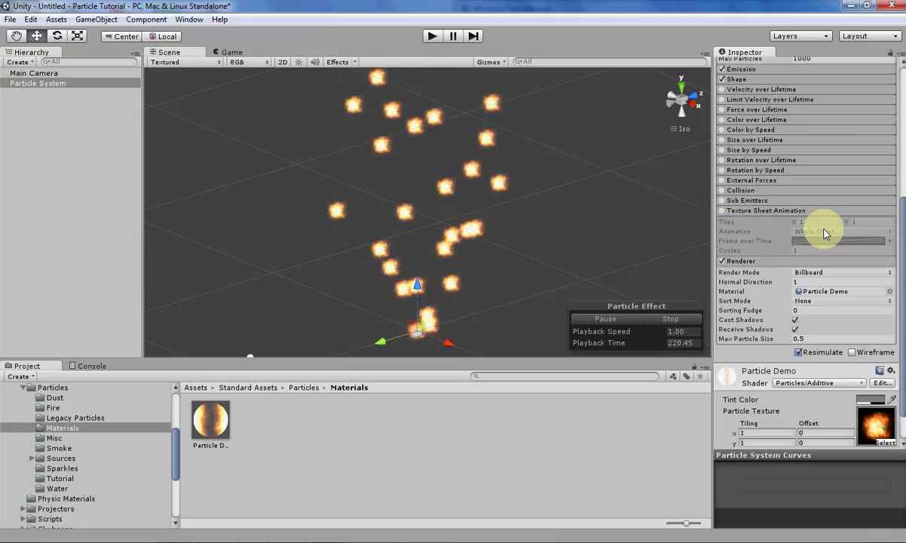
click(771, 210)
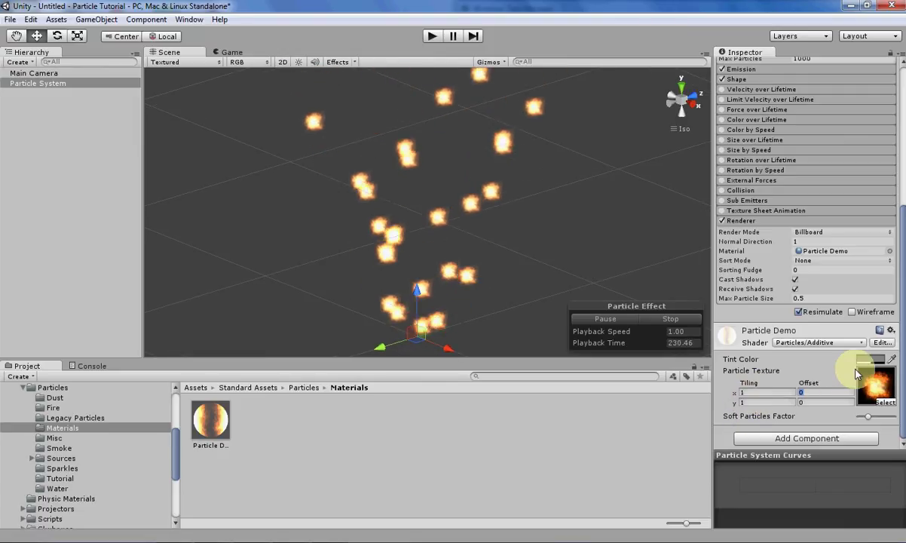
Step: Set the Particle Demo material's tint color to black
click(873, 360)
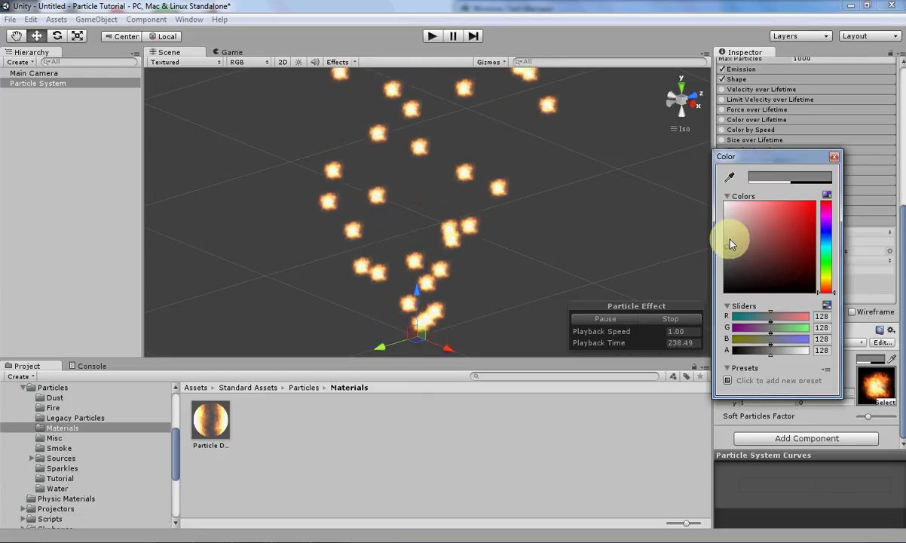
mouse_move(740, 245)
mouse_down()
mouse_move(799, 249)
mouse_move(724, 248)
mouse_move(722, 300)
mouse_move(722, 245)
mouse_move(702, 196)
mouse_move(704, 300)
mouse_move(693, 220)
mouse_move(679, 309)
mouse_up()
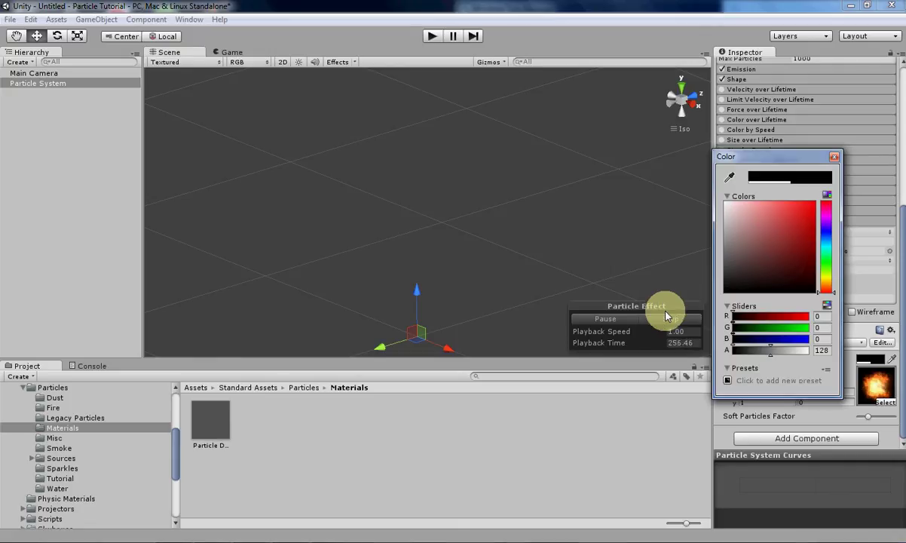
Step: Set the Particle Demo material's tint color to a mid gray with R, G and B at 124
mouse_move(666, 317)
mouse_down()
mouse_move(653, 236)
mouse_move(629, 182)
mouse_move(609, 262)
mouse_move(590, 253)
mouse_up()
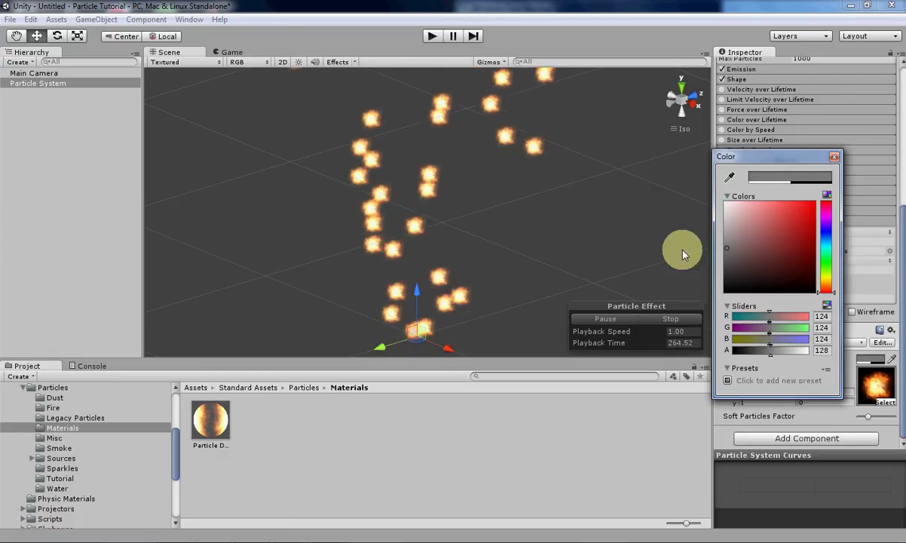
click(834, 157)
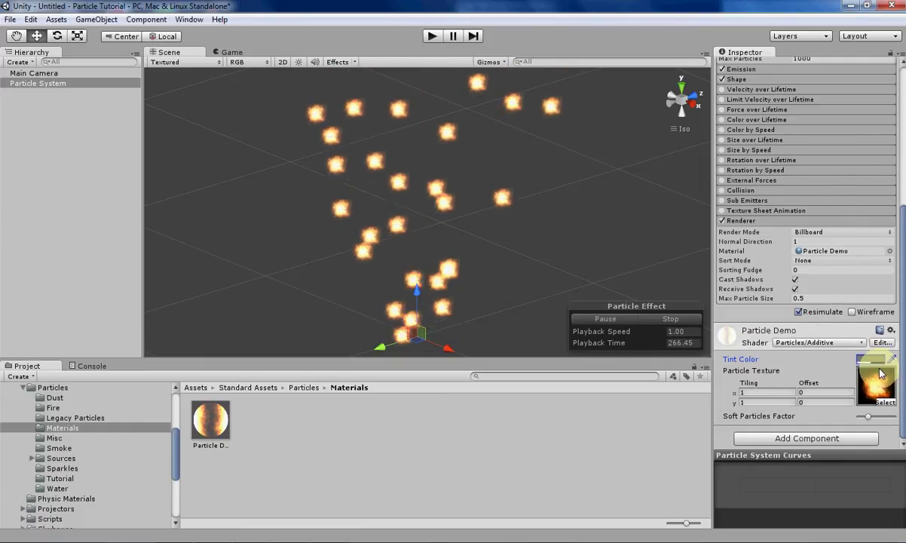
Step: Review the Particles shader variants available for the Particle Demo material and keep Additive
click(830, 343)
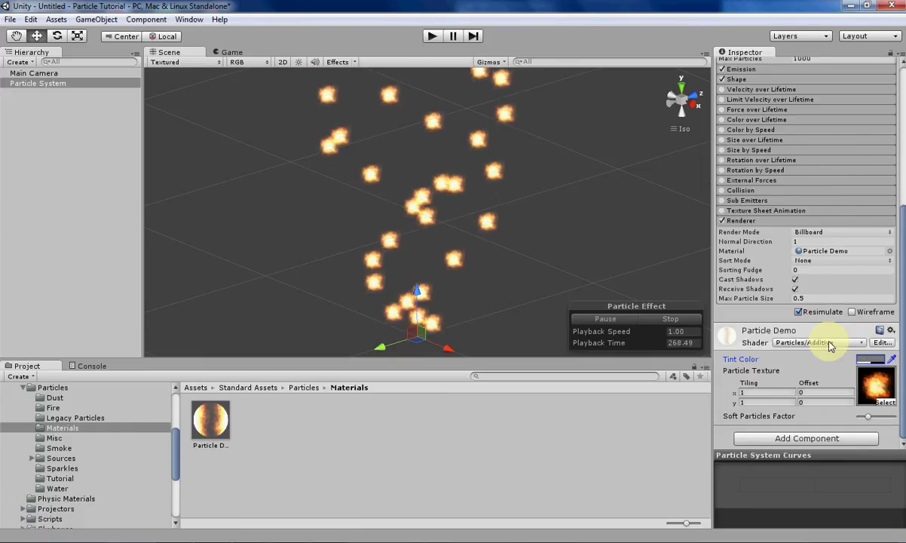
mouse_move(818, 197)
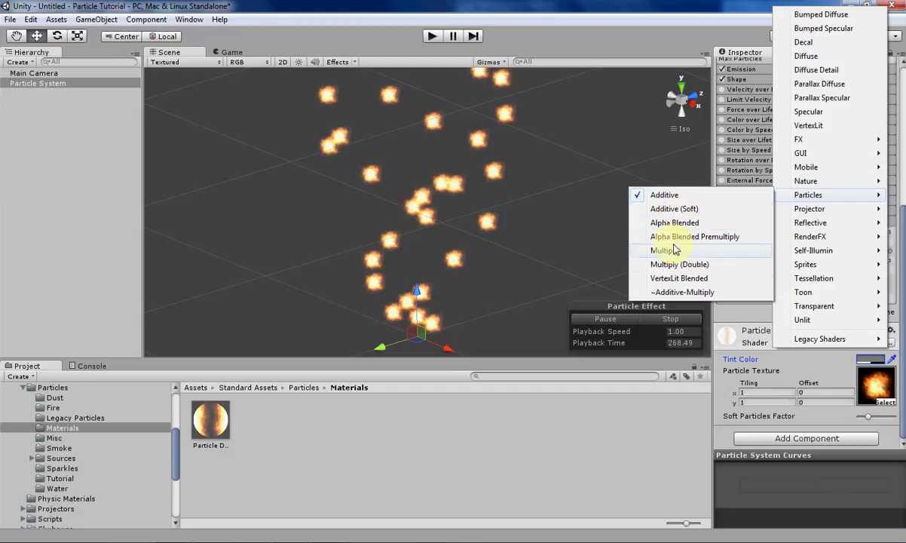
click(664, 195)
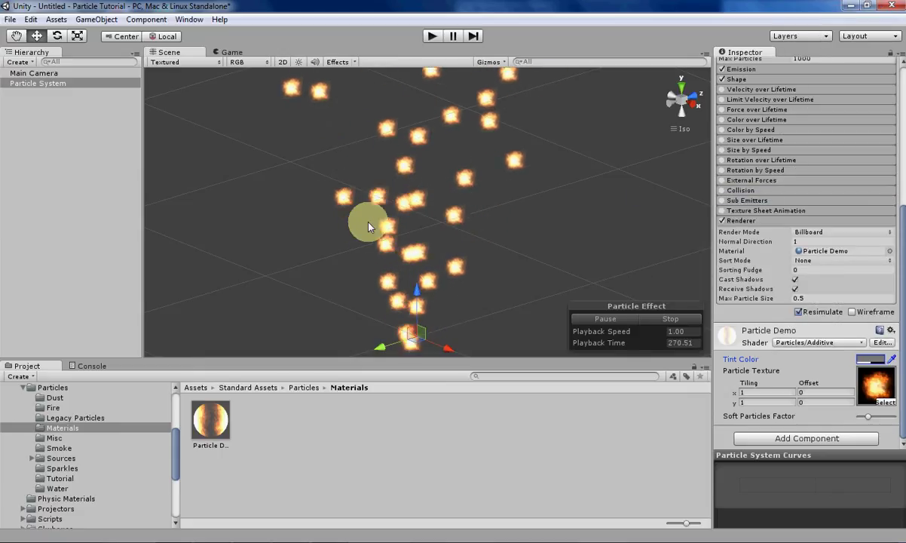
Step: Try different gray brightness levels for the tint color under the Additive shader, ending on mid gray
click(871, 359)
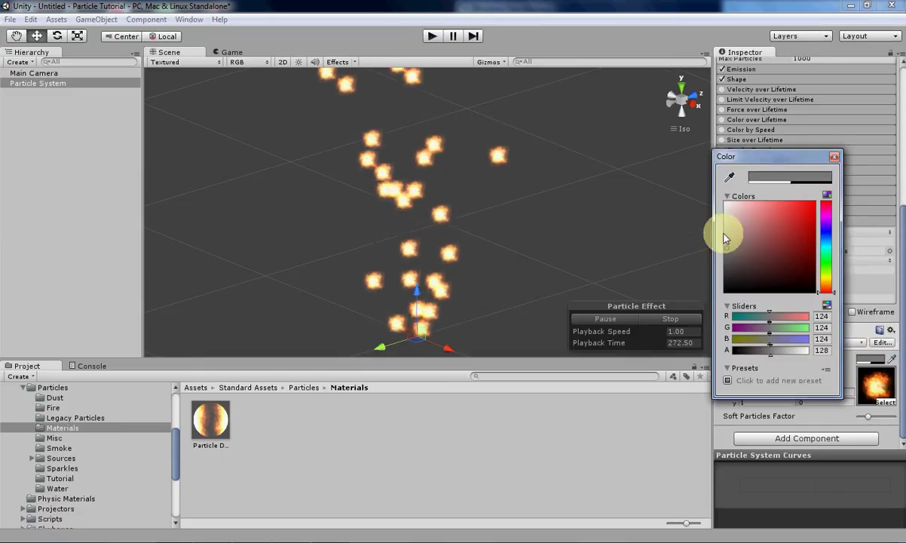
mouse_move(728, 253)
mouse_down()
mouse_move(724, 243)
mouse_move(723, 263)
mouse_move(699, 197)
mouse_move(707, 273)
mouse_move(692, 203)
mouse_move(691, 300)
mouse_move(674, 196)
mouse_move(670, 303)
mouse_move(653, 202)
mouse_move(656, 266)
mouse_move(635, 248)
mouse_move(632, 256)
mouse_move(771, 255)
mouse_move(723, 252)
mouse_up()
click(833, 157)
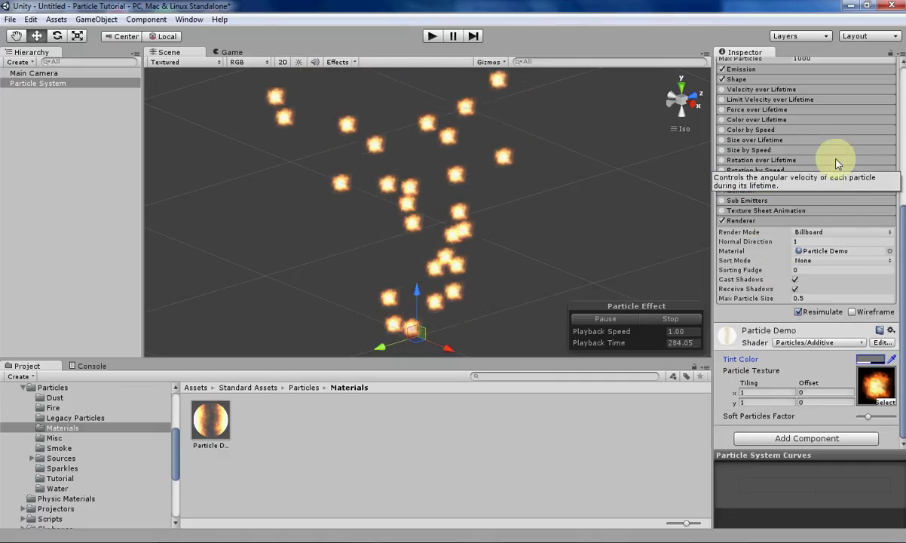
Step: Try the Particles/Alpha Blended shader on the Particle Demo material and vary its tint color, ending on mid gray
click(797, 343)
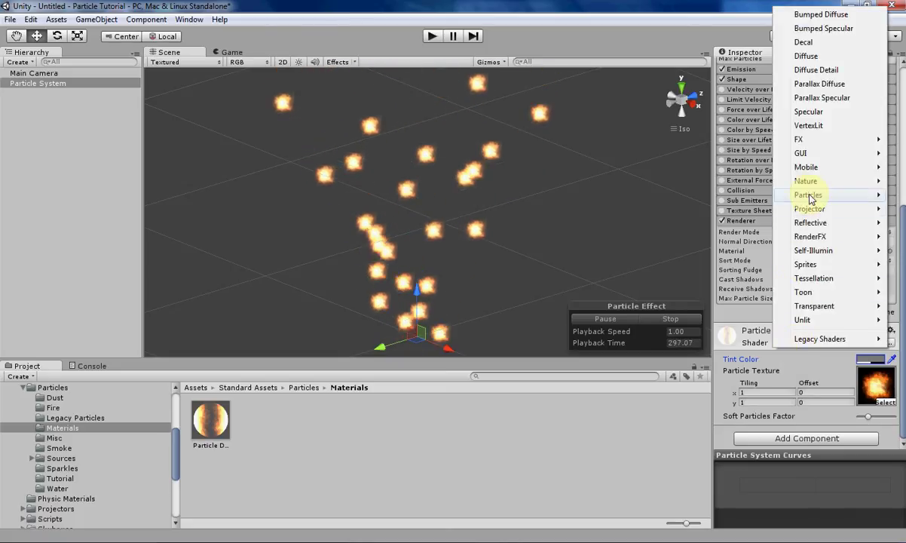
click(713, 225)
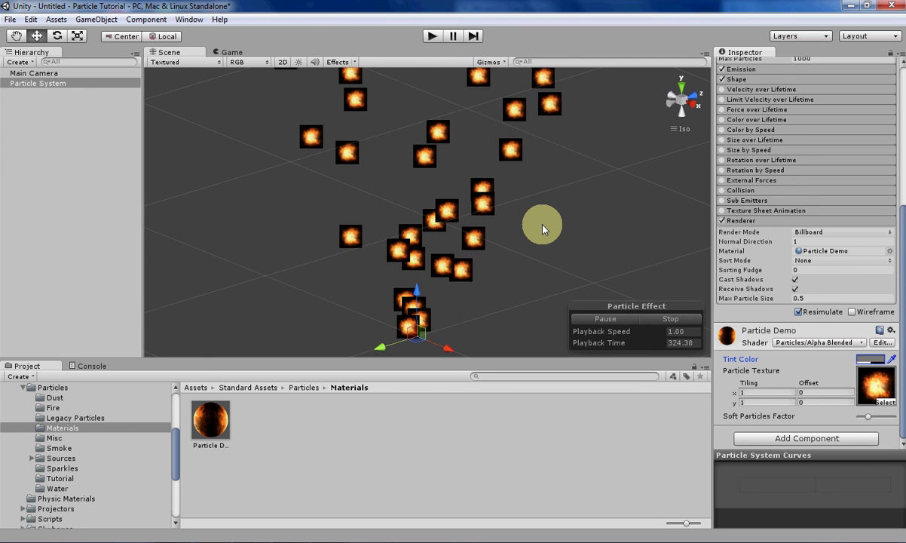
click(871, 361)
drag(724, 259, 838, 160)
click(835, 157)
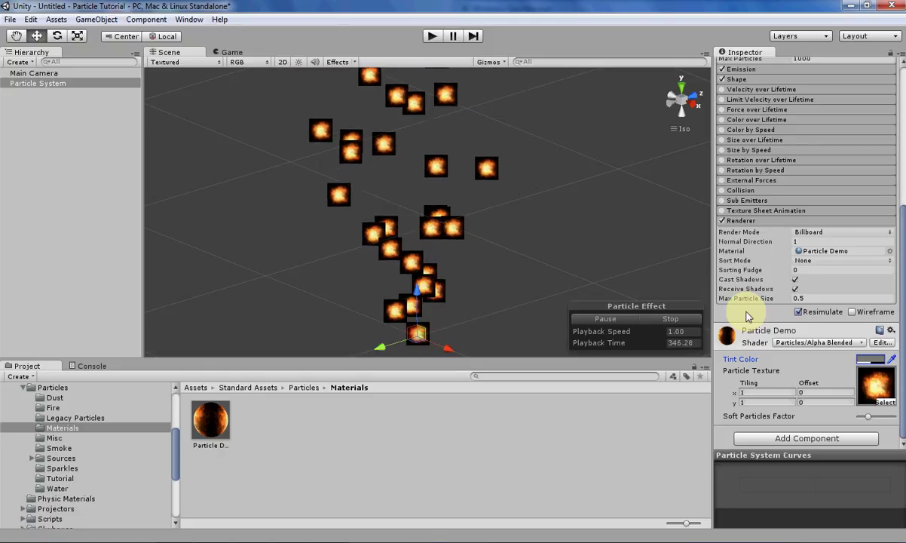
Step: Try the Particles/Multiply shader on the Particle Demo material and switch it back to Particles/Additive
click(818, 343)
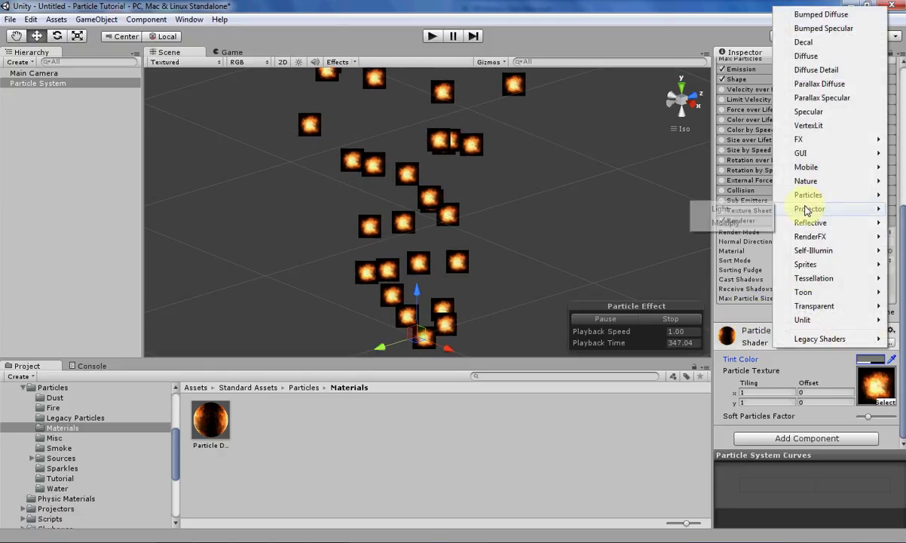
mouse_move(805, 196)
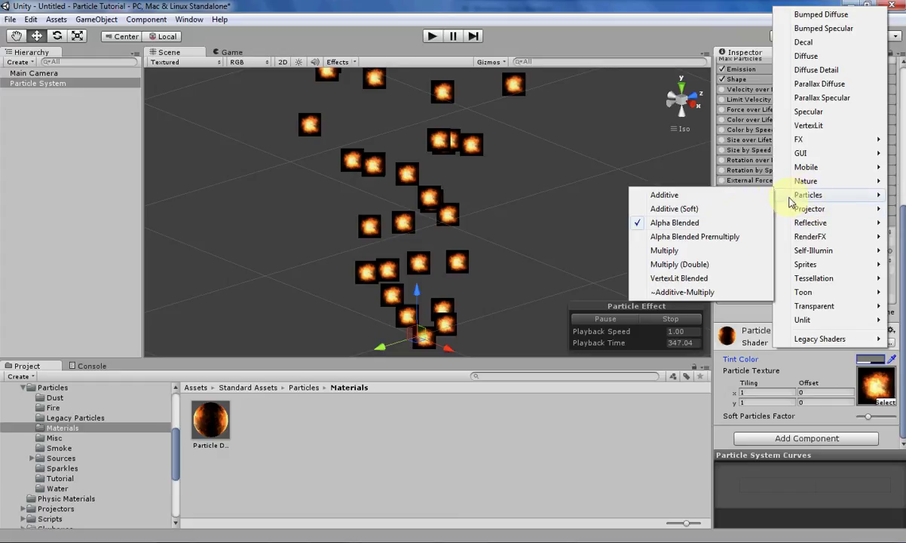
click(705, 256)
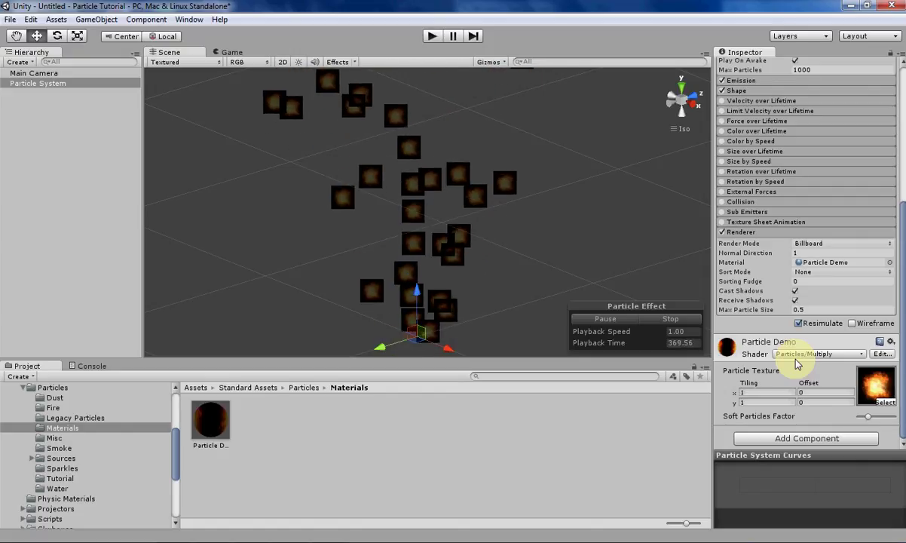
click(809, 354)
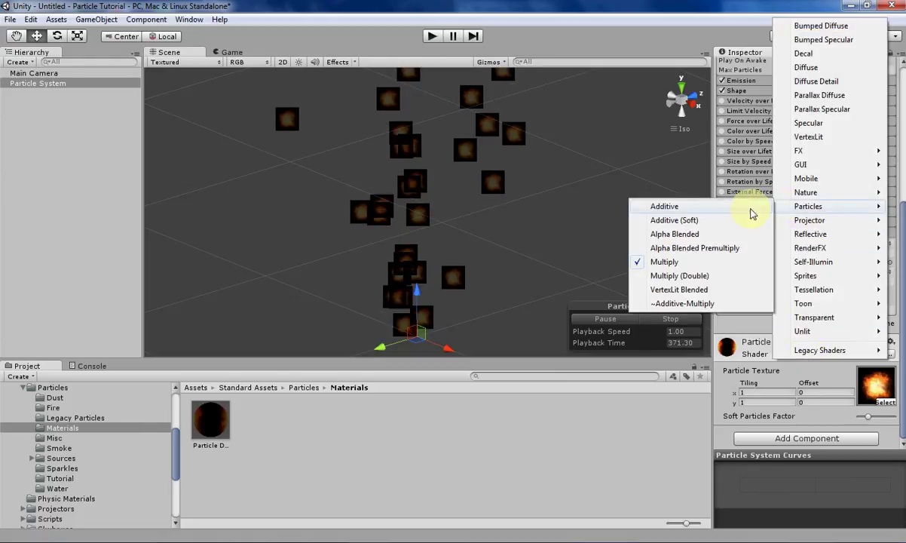
click(660, 201)
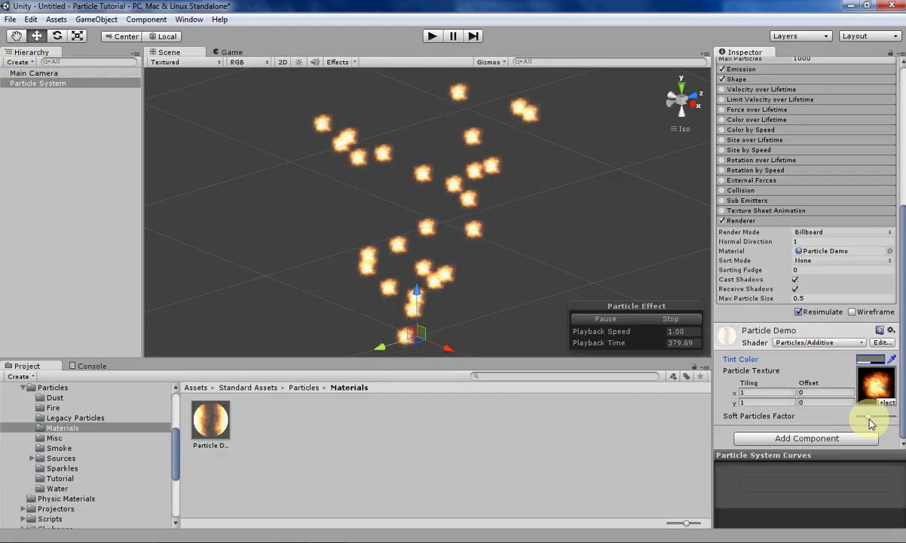
Step: Adjust the Particle Demo material's Soft Particles Factor slightly and inspect the particle effect in the scene
mouse_move(870, 424)
mouse_down()
mouse_move(897, 420)
mouse_move(823, 422)
mouse_move(892, 421)
mouse_move(870, 418)
mouse_up()
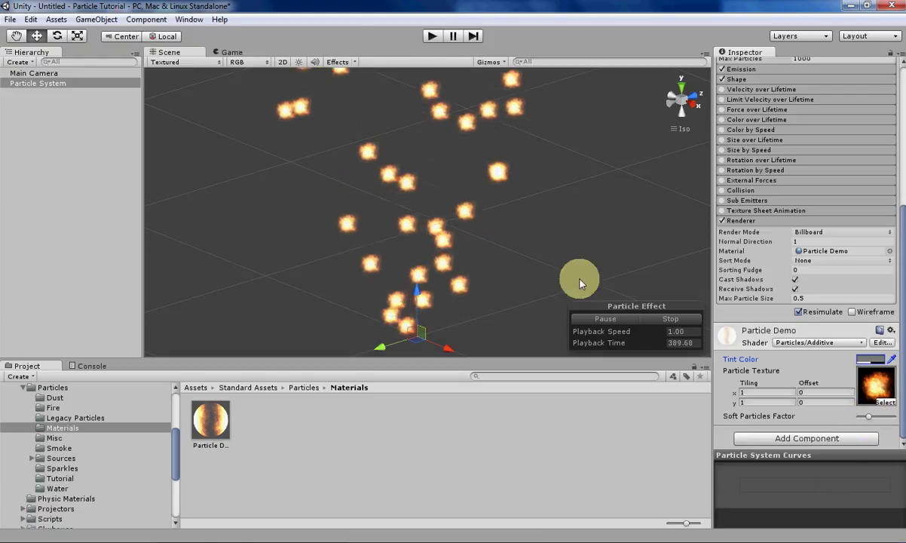
alt+drag(524, 241, 466, 235)
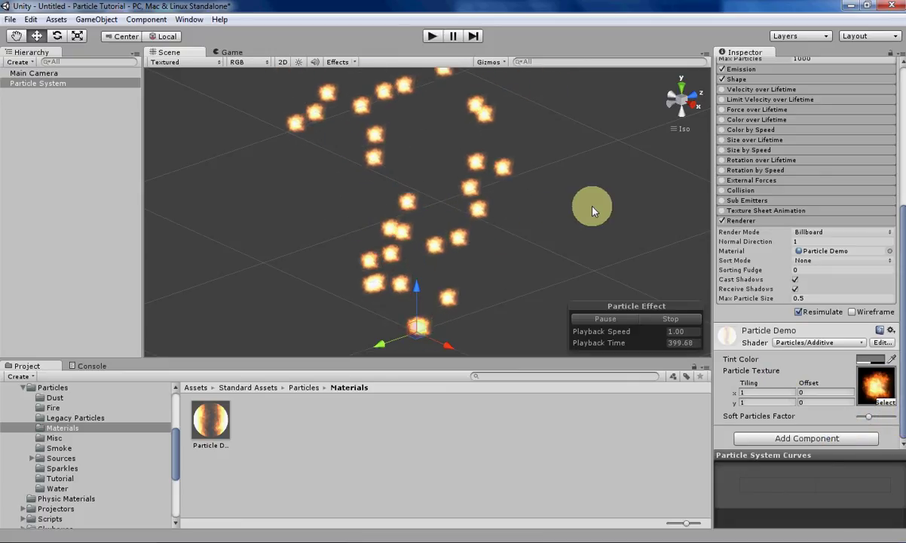
scroll(857, 415, up, 10)
scroll(856, 416, down, 10)
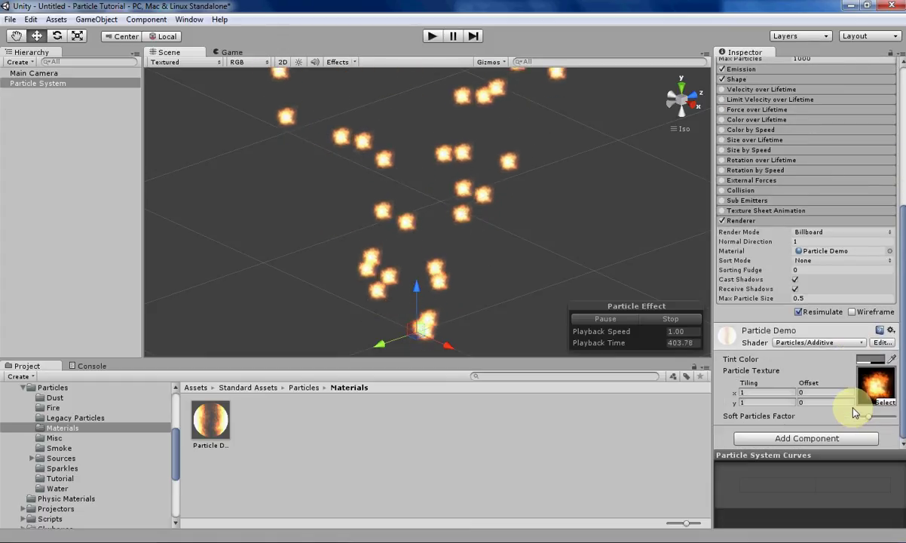